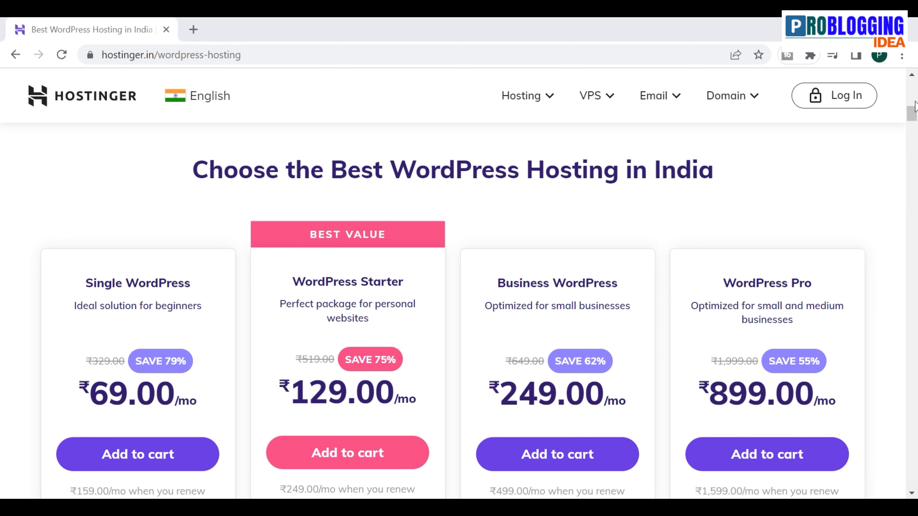
Step: Compare the WordPress hosting plans, add WordPress Starter to the cart and choose the 12-month period
{"action": "left_click_drag", "start_coordinate": [915, 106], "coordinate": [914, 148]}
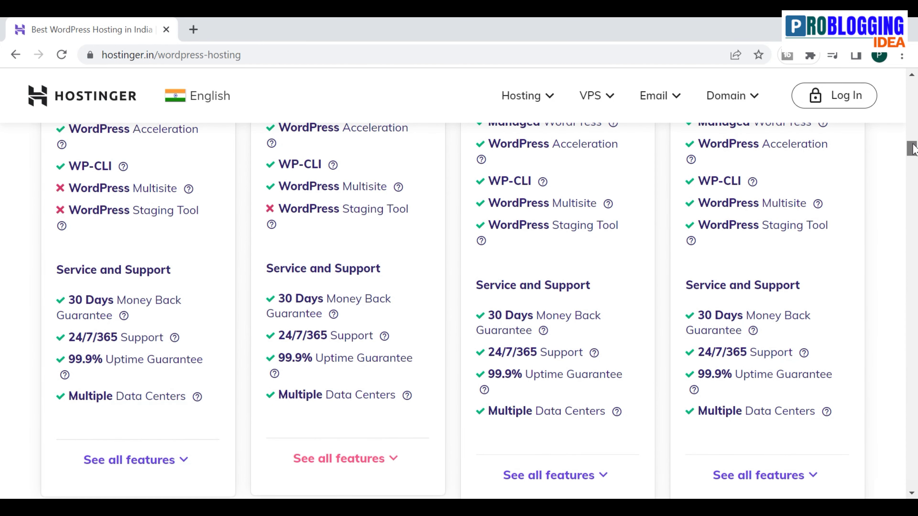
{"action": "left_click_drag", "start_coordinate": [913, 148], "coordinate": [914, 115]}
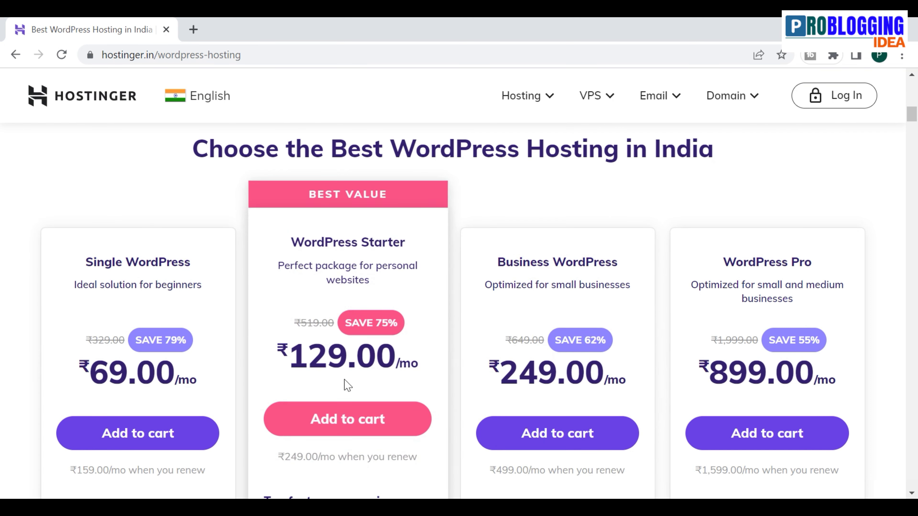
{"action": "scroll", "coordinate": [915, 117], "scroll_direction": "down", "scroll_amount": 1}
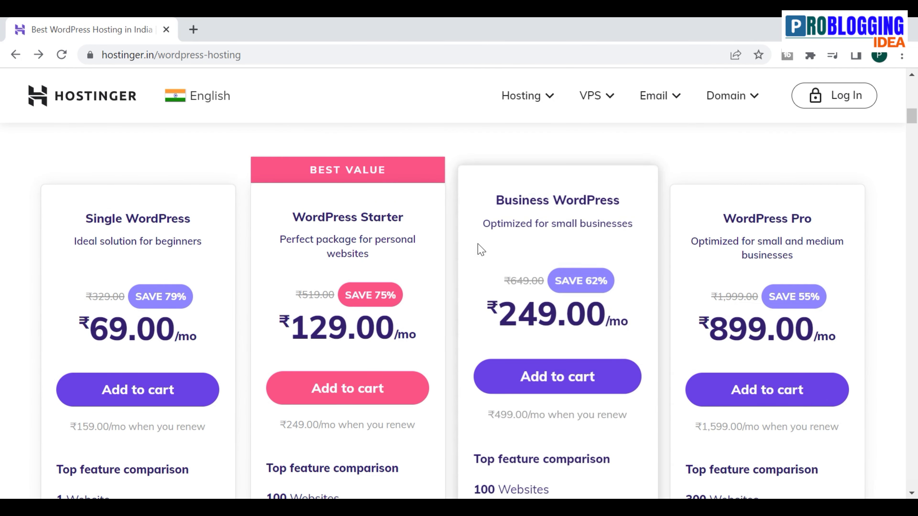
{"action": "left_click", "coordinate": [348, 388]}
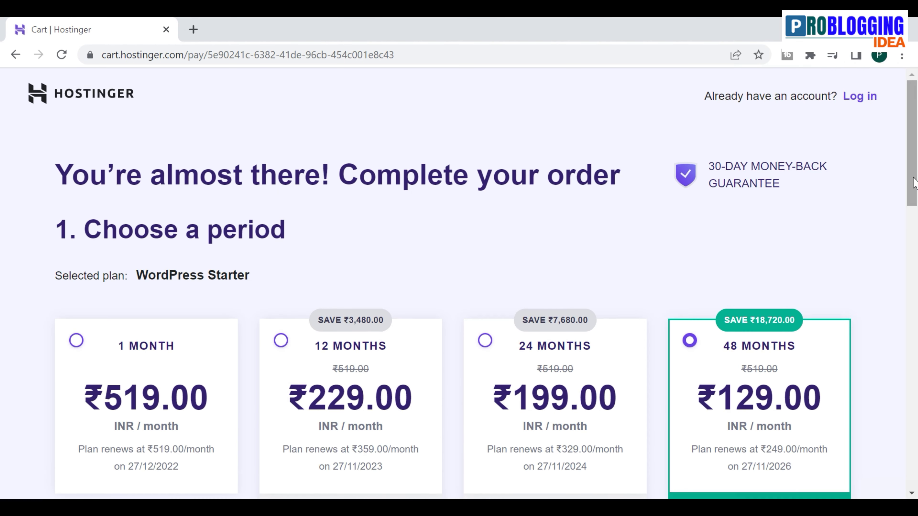
{"action": "scroll", "coordinate": [460, 282], "scroll_direction": "down", "scroll_amount": 3}
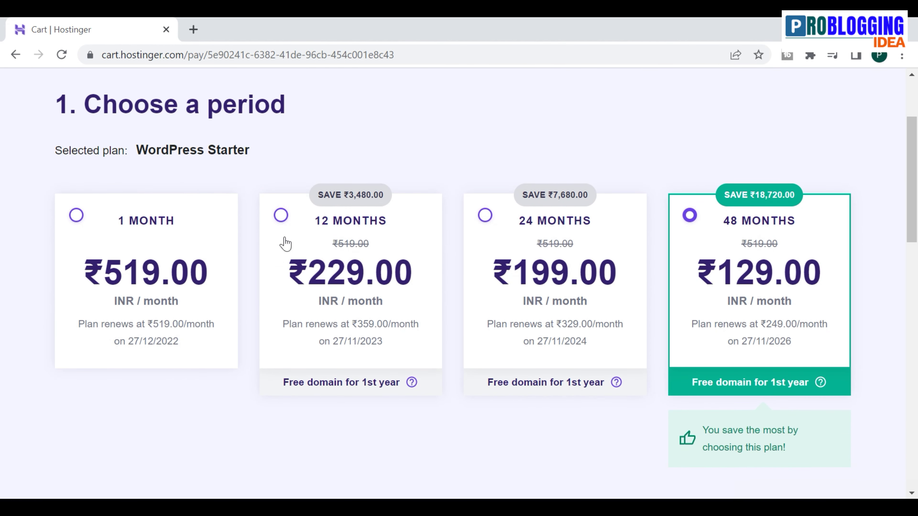
{"action": "left_click", "coordinate": [281, 216]}
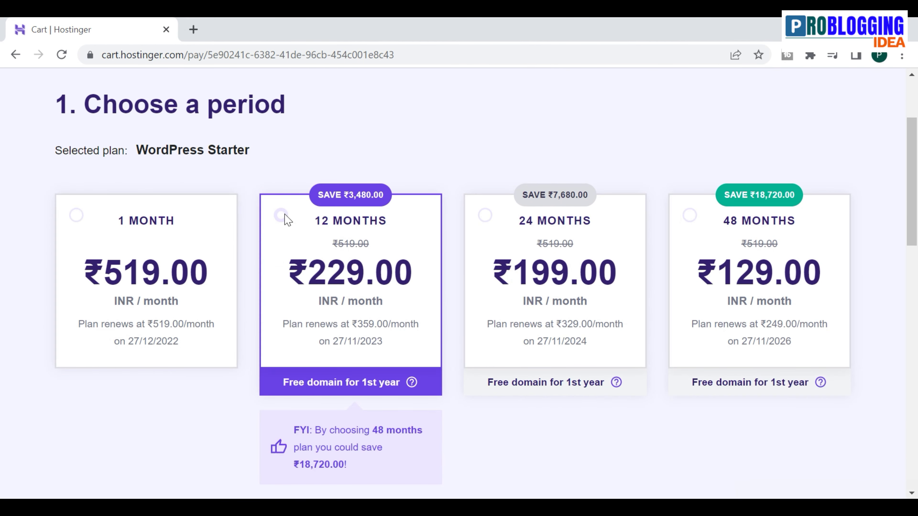
Step: Apply the coupon code BLOGEXPERT to the WordPress Starter order
{"action": "scroll", "coordinate": [823, 333], "scroll_direction": "down", "scroll_amount": 12}
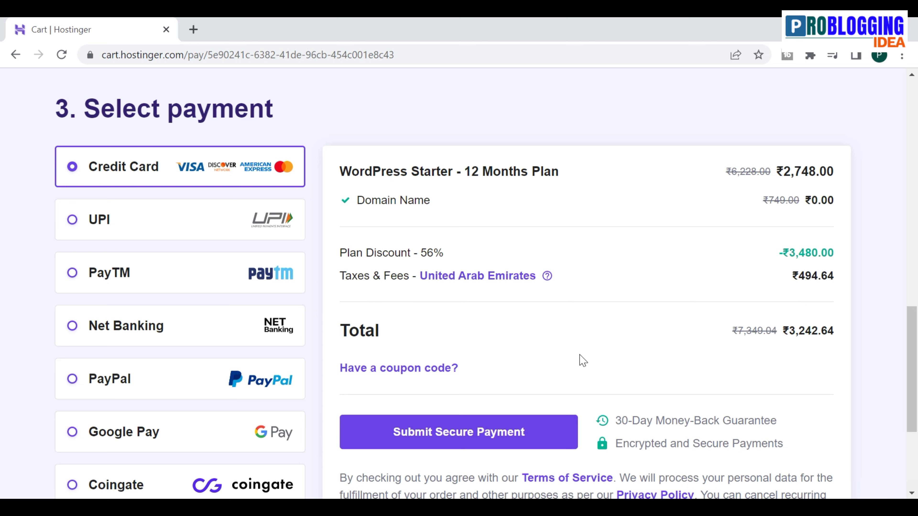
{"action": "left_click", "coordinate": [432, 375]}
{"action": "left_click", "coordinate": [391, 413]}
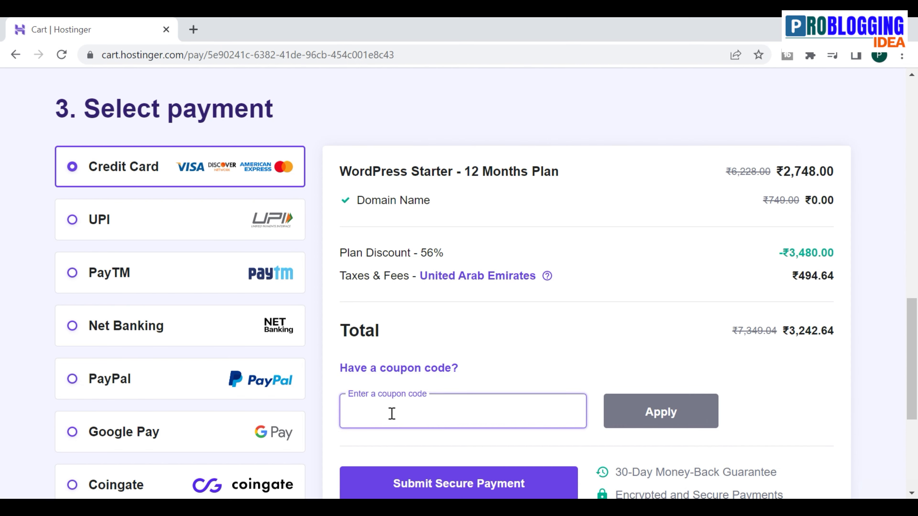
{"action": "type", "text": "BLOGE"}
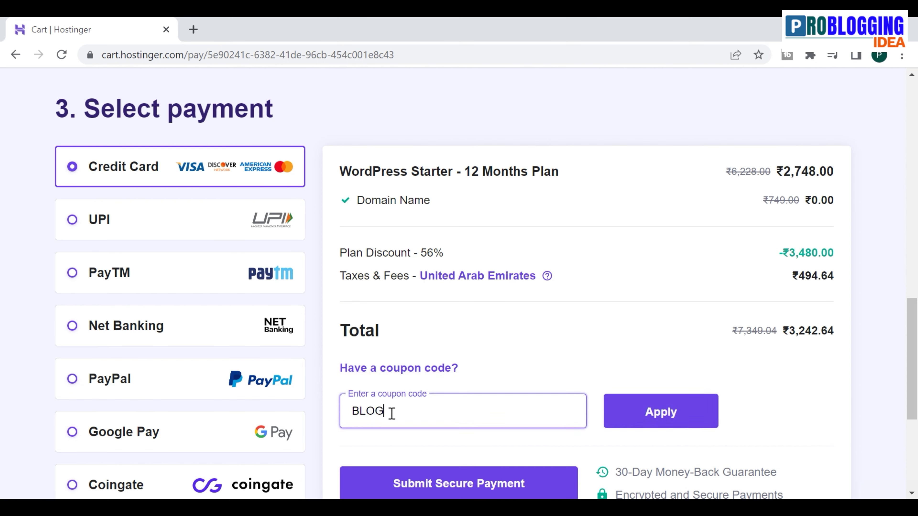
{"action": "type", "text": "XPERT"}
{"action": "left_click", "coordinate": [651, 411]}
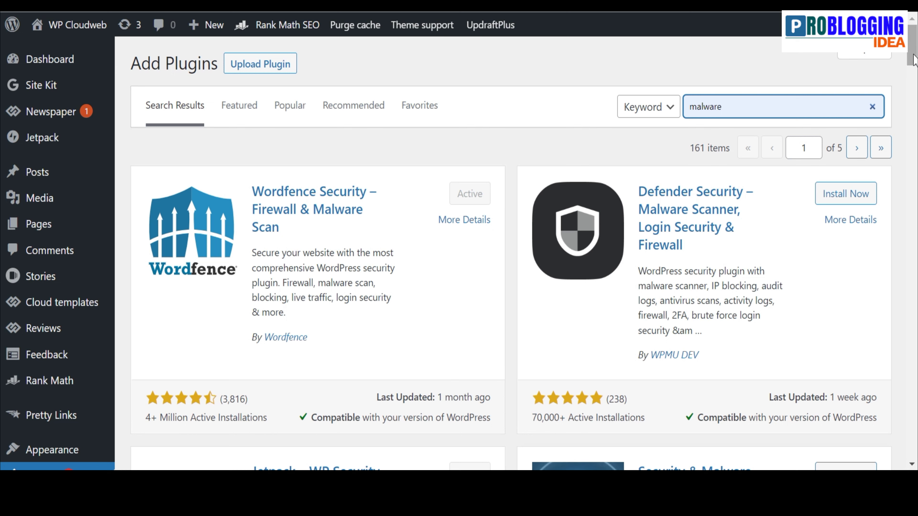
Step: Look through the malware plugin search results in the WordPress admin and open the Wordfence dashboard
{"action": "left_click_drag", "start_coordinate": [913, 61], "coordinate": [913, 113]}
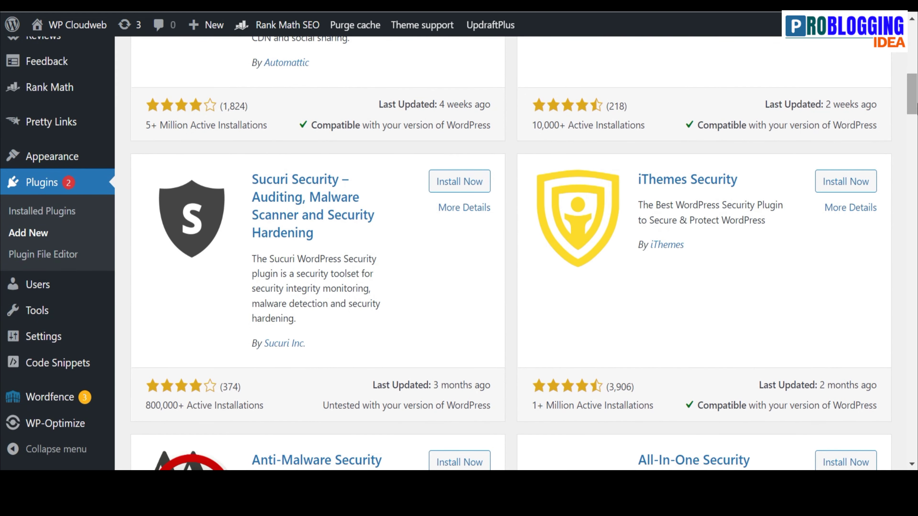
{"action": "mouse_move", "coordinate": [44, 399]}
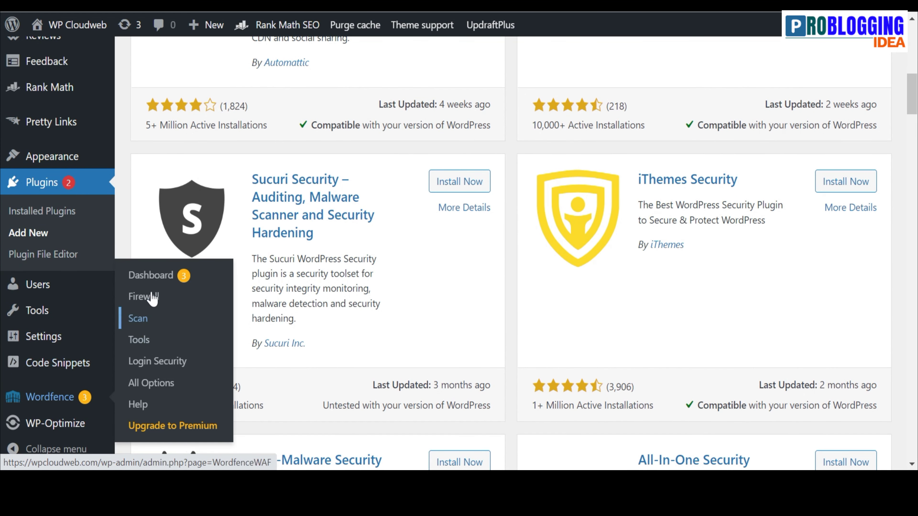
{"action": "left_click", "coordinate": [151, 279]}
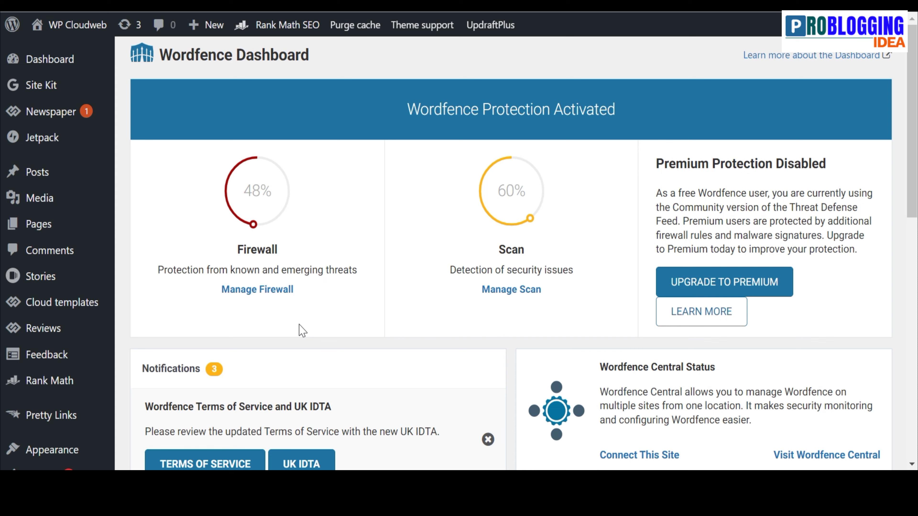
Step: Examine the Wordfence firewall options, including the rules, brute force protection and allowlisted URLs, and return to the Wordfence dashboard
{"action": "left_click", "coordinate": [245, 290]}
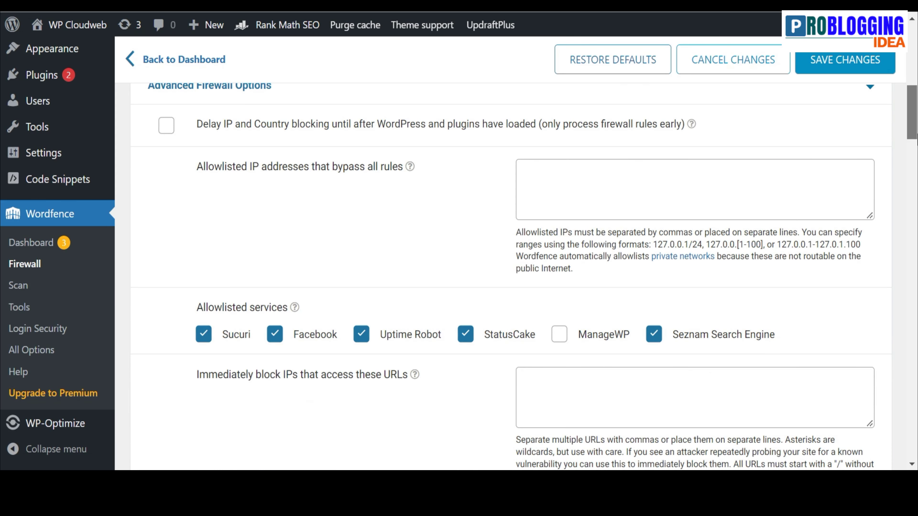
{"action": "scroll", "coordinate": [502, 275], "scroll_direction": "down", "scroll_amount": 5}
{"action": "scroll", "coordinate": [503, 275], "scroll_direction": "down", "scroll_amount": 9}
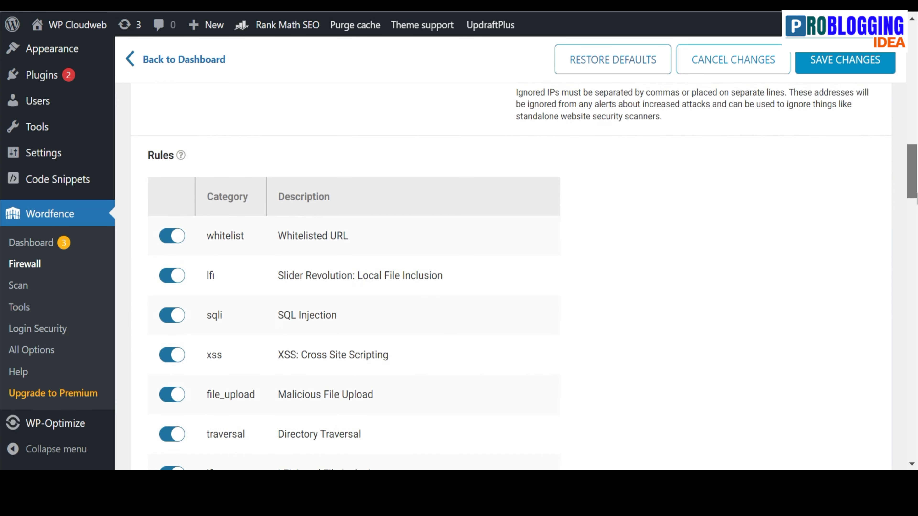
{"action": "left_click_drag", "start_coordinate": [914, 199], "coordinate": [915, 258]}
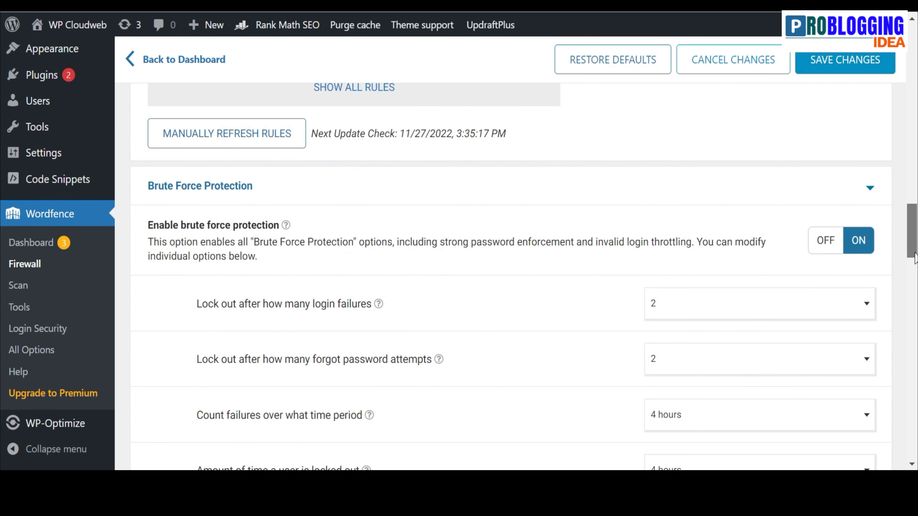
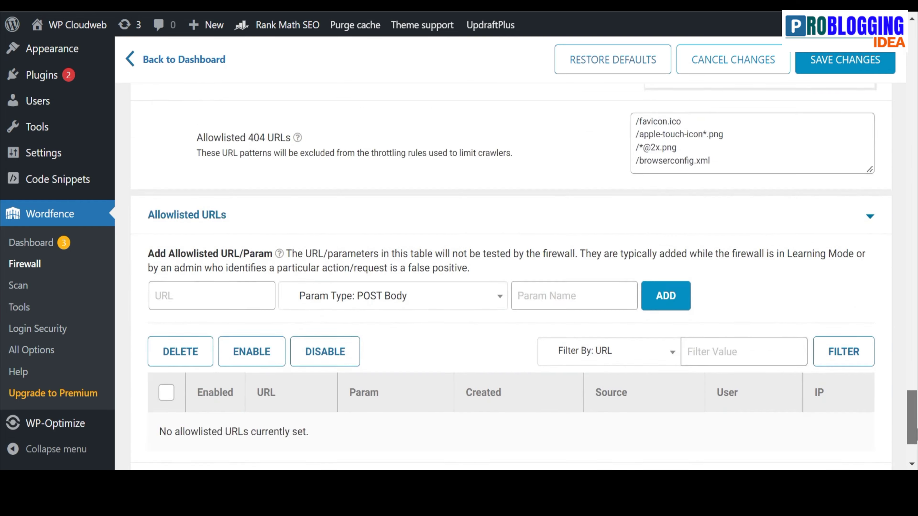
{"action": "scroll", "coordinate": [880, 159], "scroll_direction": "up", "scroll_amount": 10}
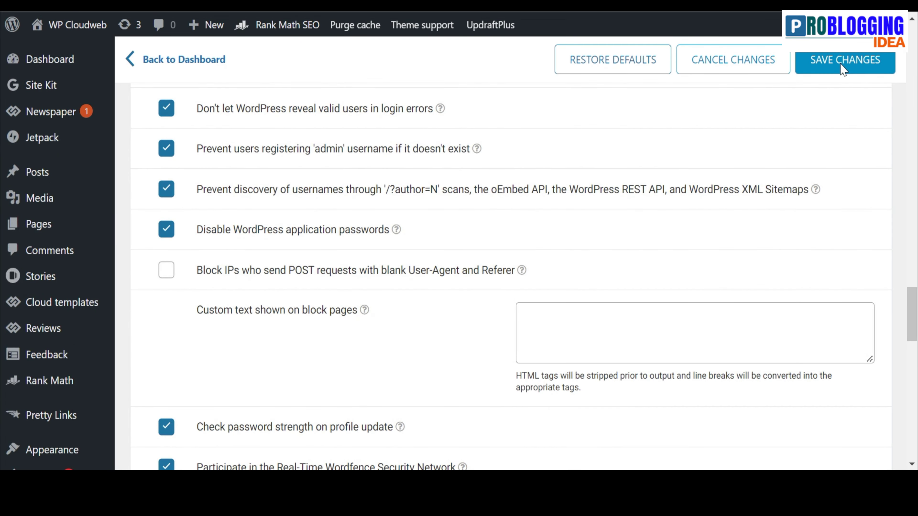
{"action": "left_click", "coordinate": [192, 61]}
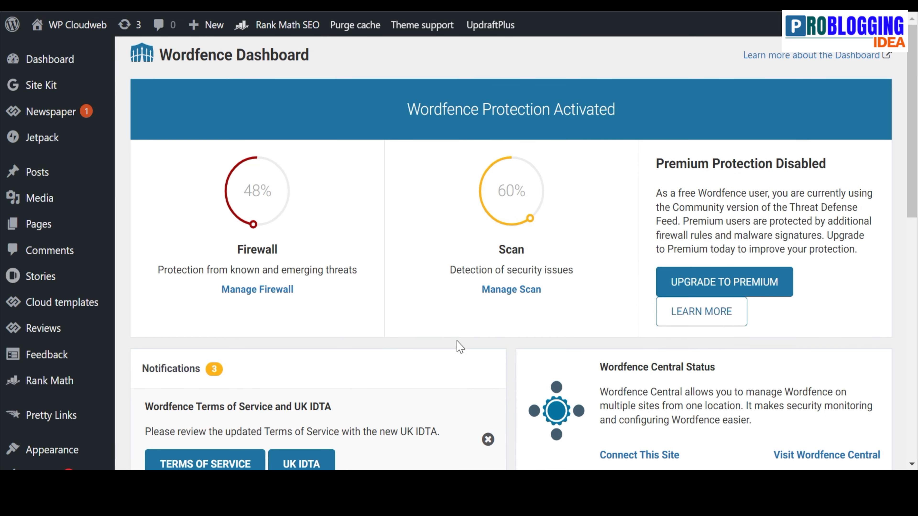
Step: Set the basic scan type to High Sensitivity in the Wordfence scan options and save the changes
{"action": "left_click", "coordinate": [503, 292]}
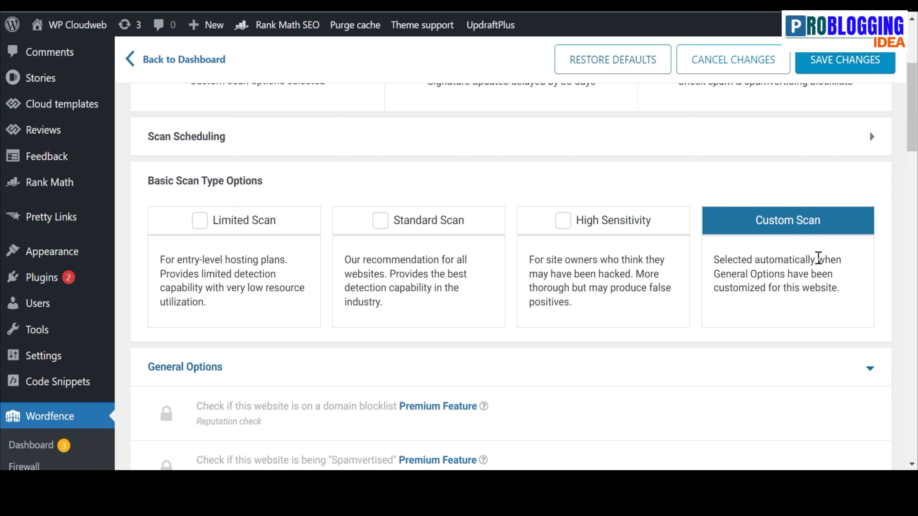
{"action": "left_click", "coordinate": [563, 222]}
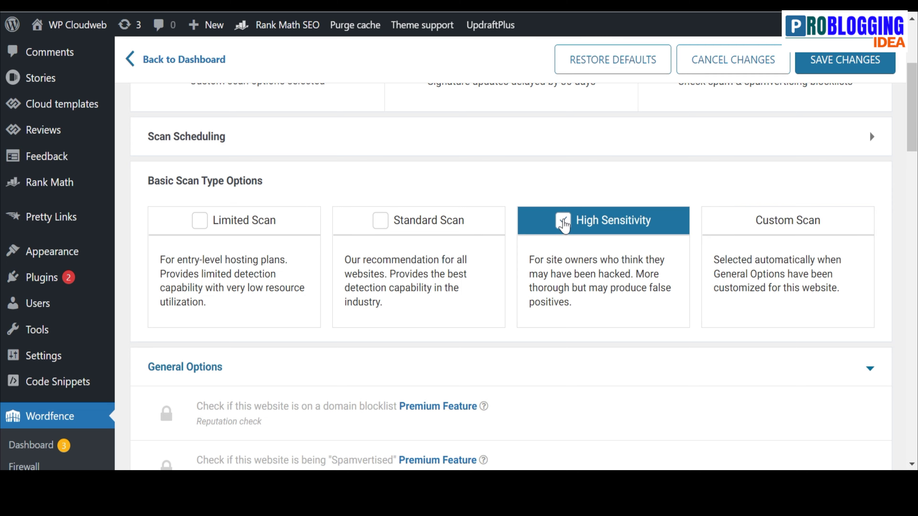
{"action": "left_click", "coordinate": [837, 60]}
Step: Enable low resource scanning in the scan's performance options and save the changes
{"action": "left_click_drag", "start_coordinate": [913, 104], "coordinate": [914, 334]}
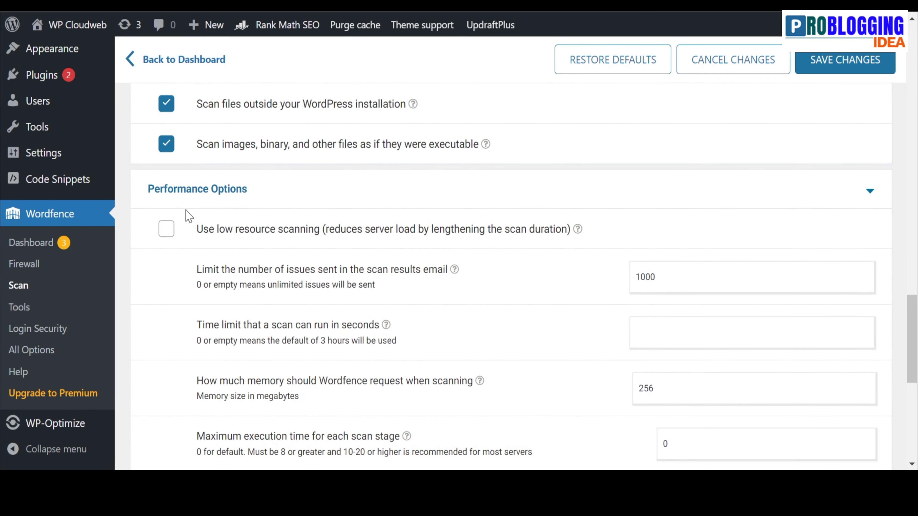
{"action": "left_click", "coordinate": [167, 237]}
{"action": "left_click", "coordinate": [869, 60]}
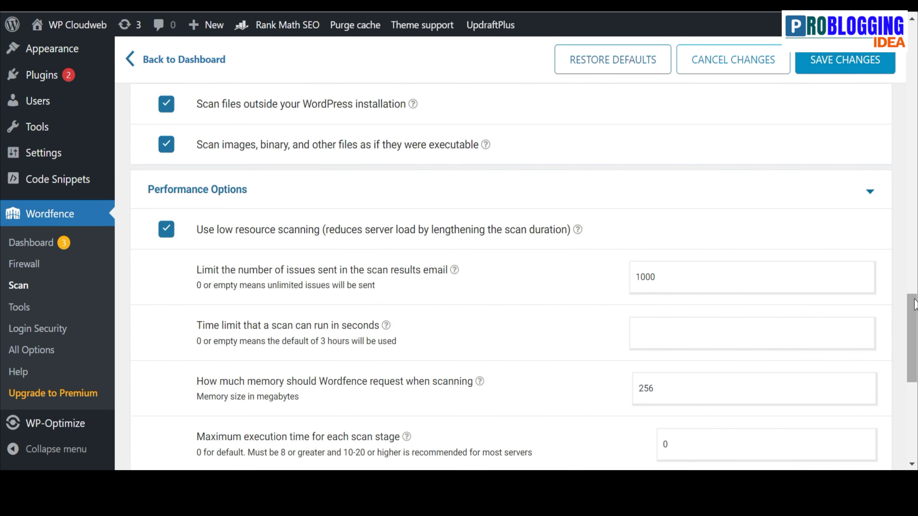
Step: Go through the remaining scan options, open the Wordfence Scan page and start a new scan
{"action": "left_click_drag", "start_coordinate": [915, 304], "coordinate": [914, 327]}
{"action": "scroll", "coordinate": [459, 253], "scroll_direction": "down", "scroll_amount": 4}
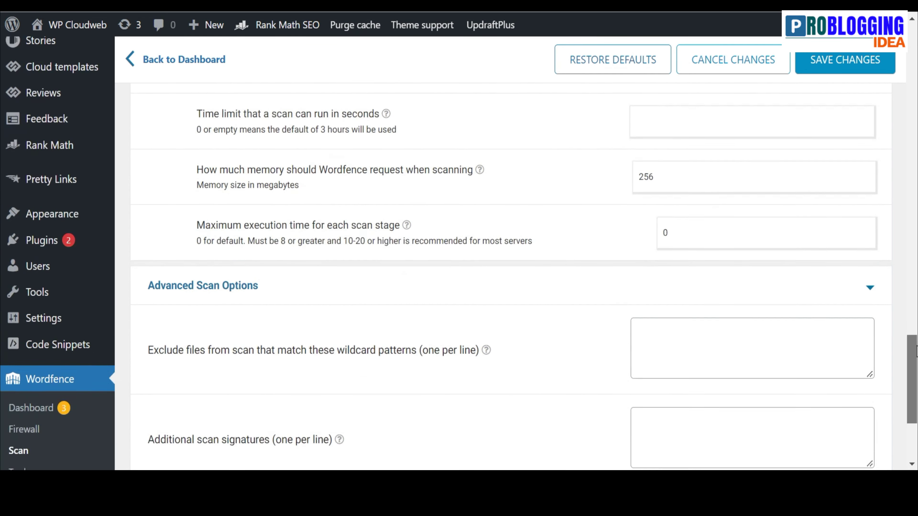
{"action": "left_click", "coordinate": [49, 274]}
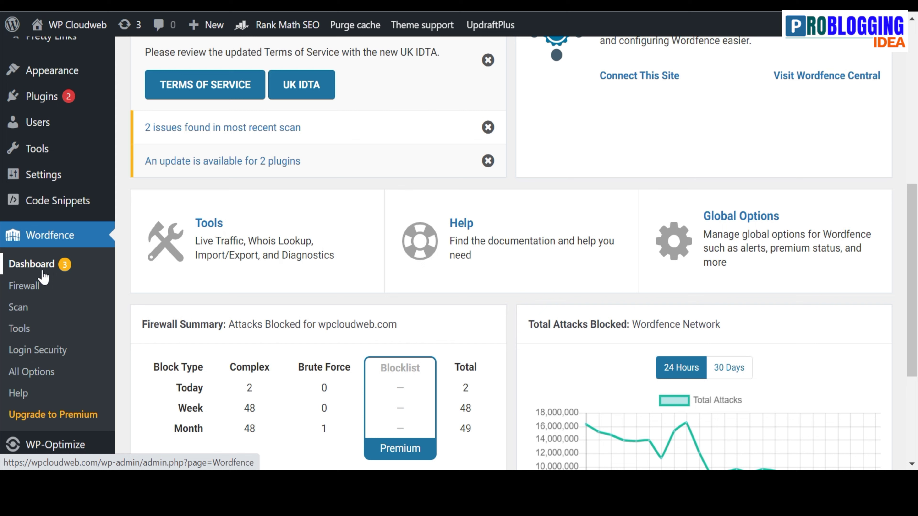
{"action": "left_click", "coordinate": [19, 308]}
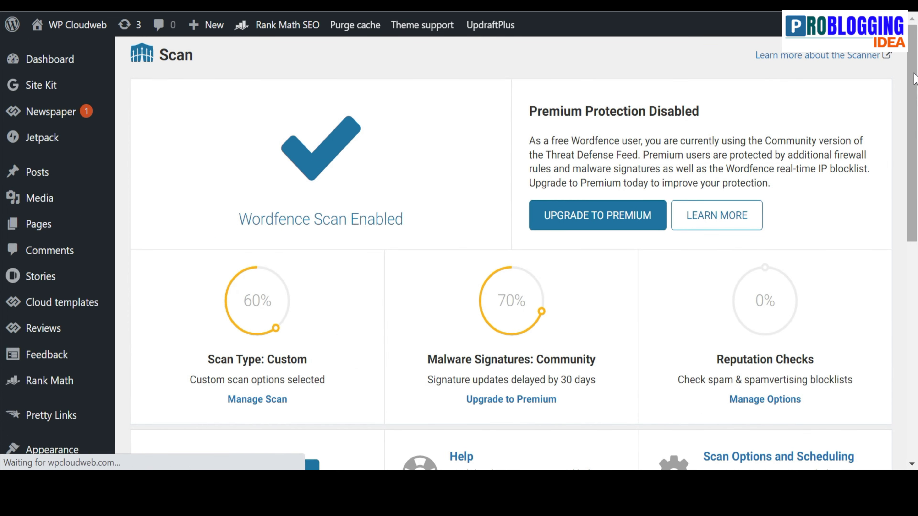
{"action": "left_click_drag", "start_coordinate": [915, 78], "coordinate": [914, 157]}
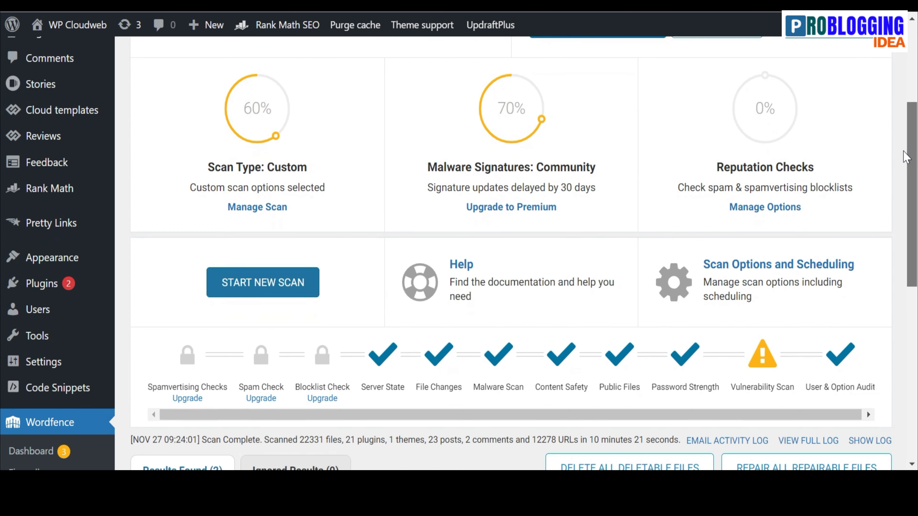
{"action": "left_click", "coordinate": [272, 297]}
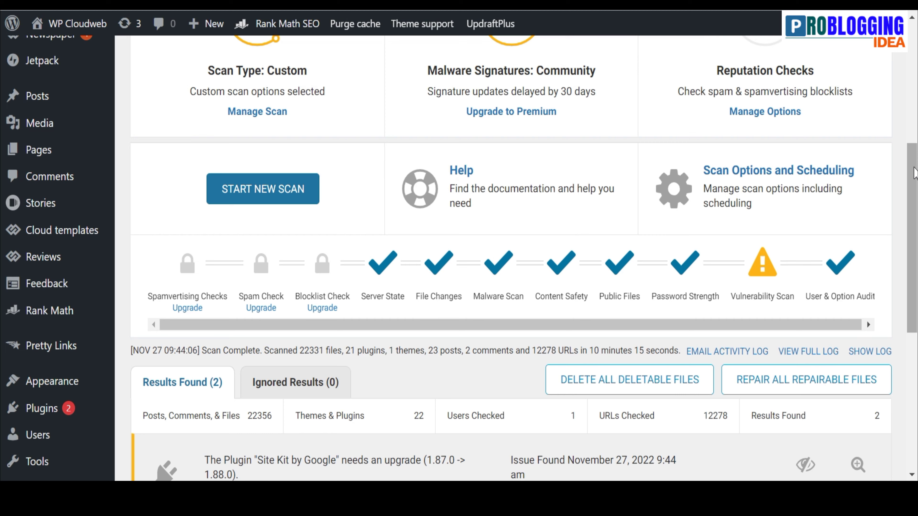
Step: Review the completed scan's findings and expand the details of the Site Kit by Google upgrade issue
{"action": "left_click_drag", "start_coordinate": [915, 173], "coordinate": [917, 194]}
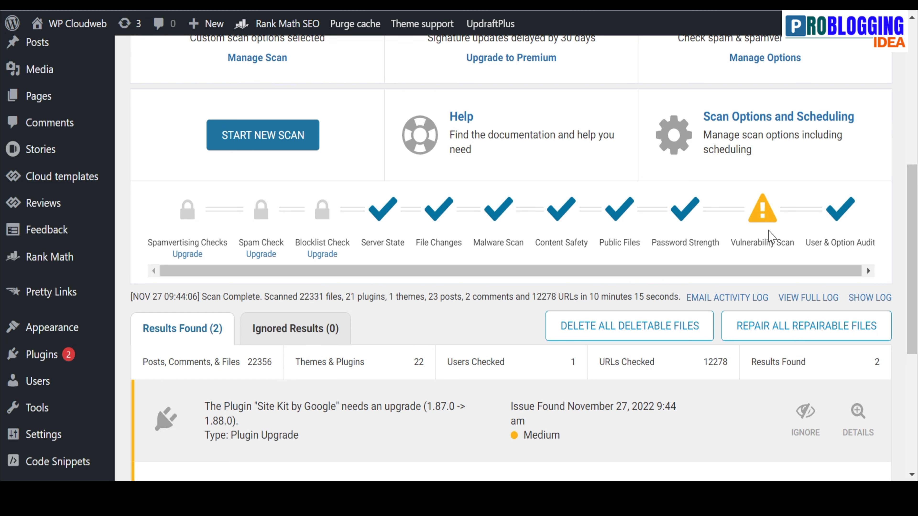
{"action": "left_click_drag", "start_coordinate": [912, 253], "coordinate": [913, 318]}
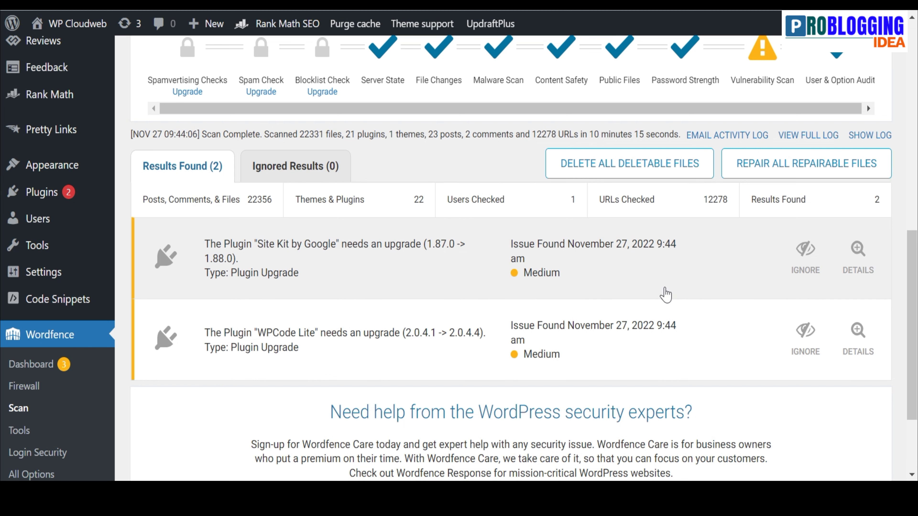
{"action": "left_click", "coordinate": [856, 269]}
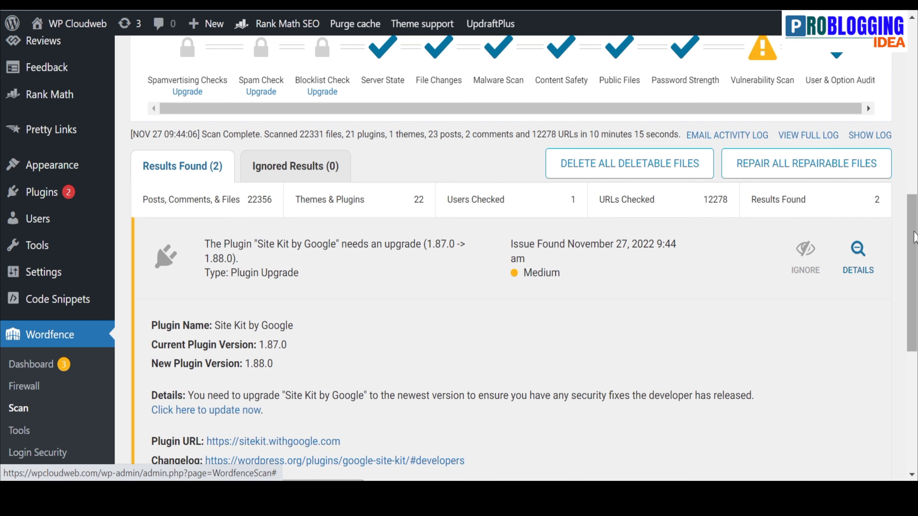
{"action": "scroll", "coordinate": [507, 258], "scroll_direction": "down", "scroll_amount": 3}
{"action": "scroll", "coordinate": [506, 258], "scroll_direction": "down", "scroll_amount": 2}
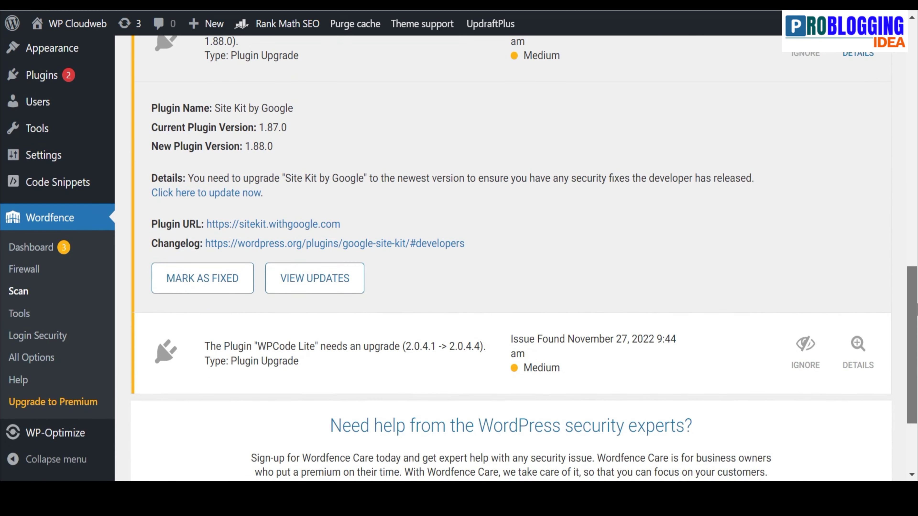
{"action": "scroll", "coordinate": [506, 258], "scroll_direction": "down", "scroll_amount": 3}
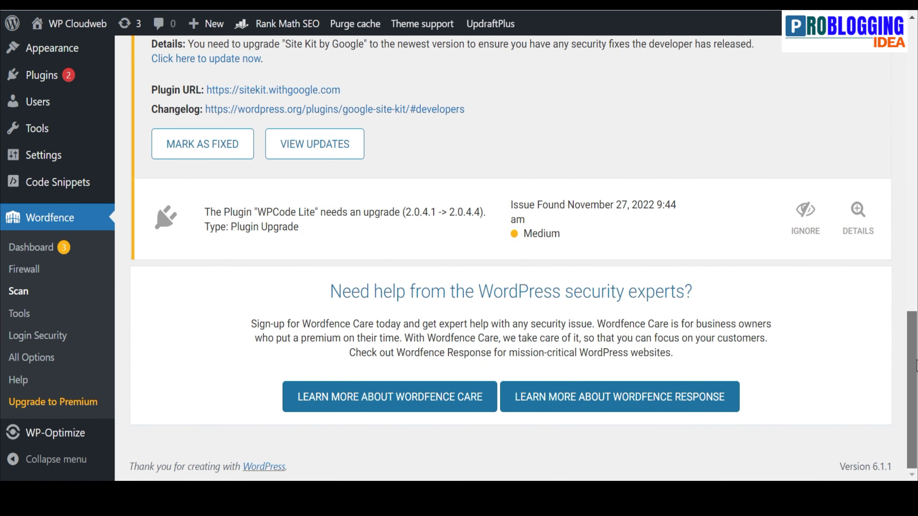
{"action": "scroll", "coordinate": [506, 259], "scroll_direction": "up", "scroll_amount": 6}
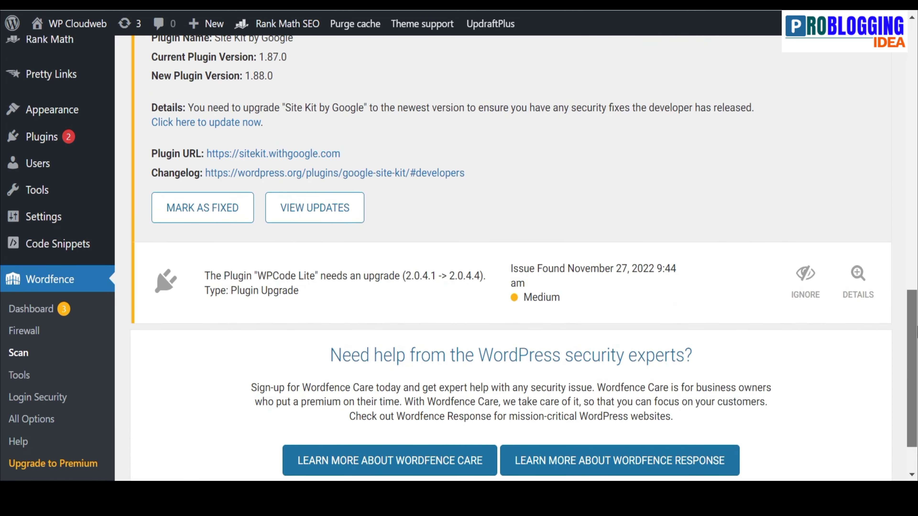
{"action": "scroll", "coordinate": [506, 259], "scroll_direction": "up", "scroll_amount": 3}
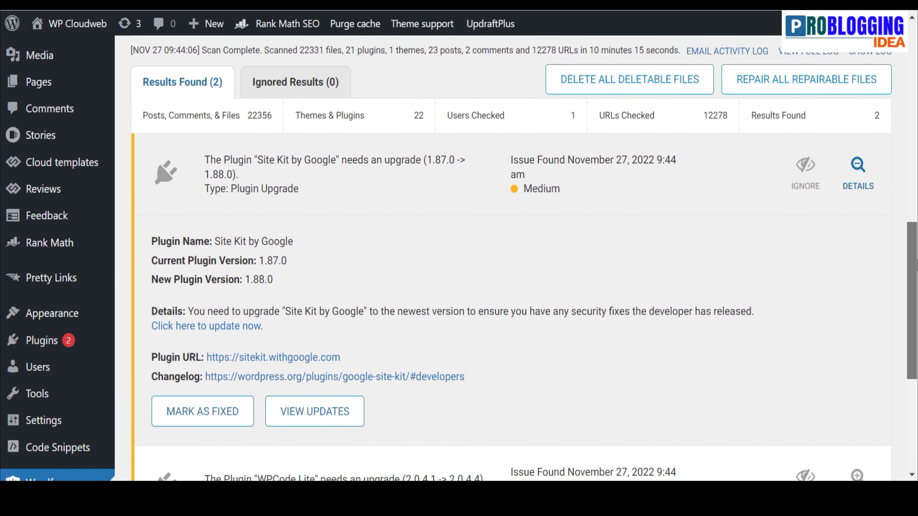
Step: Recheck the Wordfence scan results, open the installed plugins list and update Site Kit by Google to version 1.88.0
{"action": "scroll", "coordinate": [506, 258], "scroll_direction": "up", "scroll_amount": 5}
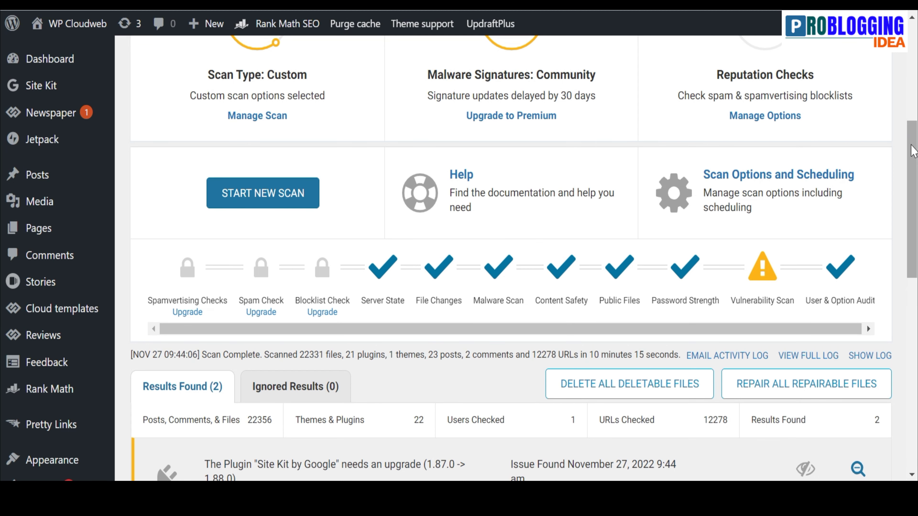
{"action": "left_click_drag", "start_coordinate": [913, 151], "coordinate": [915, 195]}
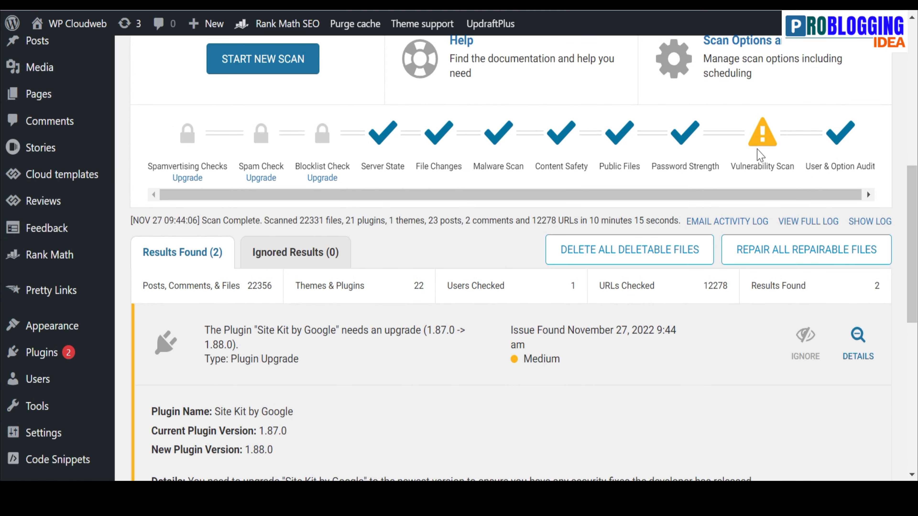
{"action": "left_click_drag", "start_coordinate": [914, 217], "coordinate": [914, 258]}
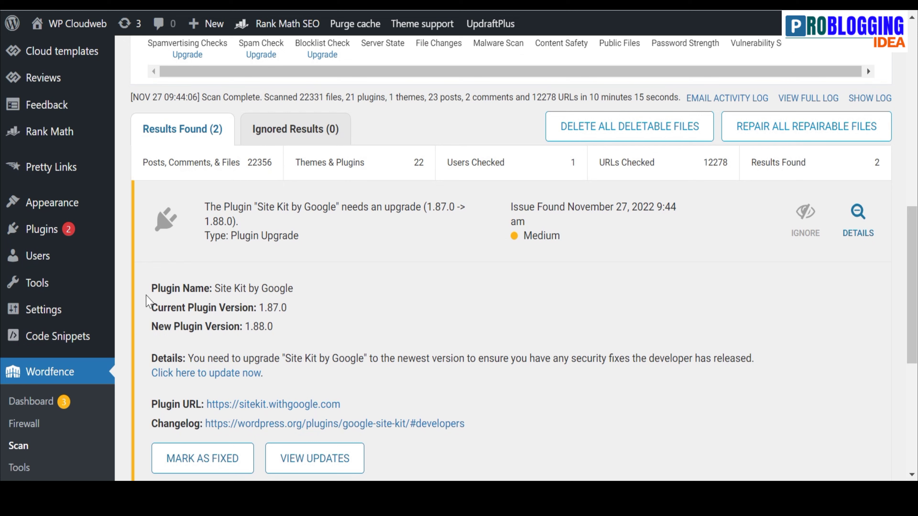
{"action": "left_click", "coordinate": [51, 234]}
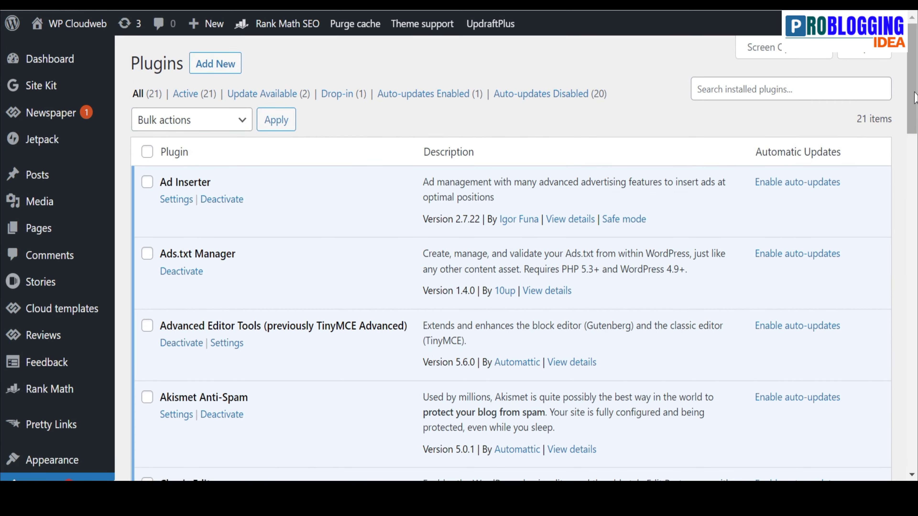
{"action": "left_click_drag", "start_coordinate": [914, 102], "coordinate": [915, 289]}
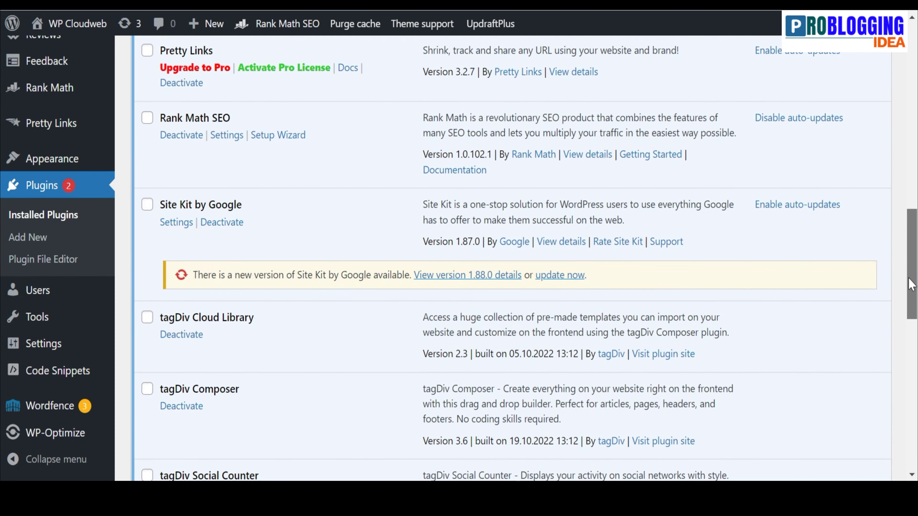
{"action": "left_click", "coordinate": [560, 276]}
Step: Update the WPCode Lite plugin to version 2.0.4.4 in the installed plugins list
{"action": "left_click_drag", "start_coordinate": [914, 284], "coordinate": [914, 430]}
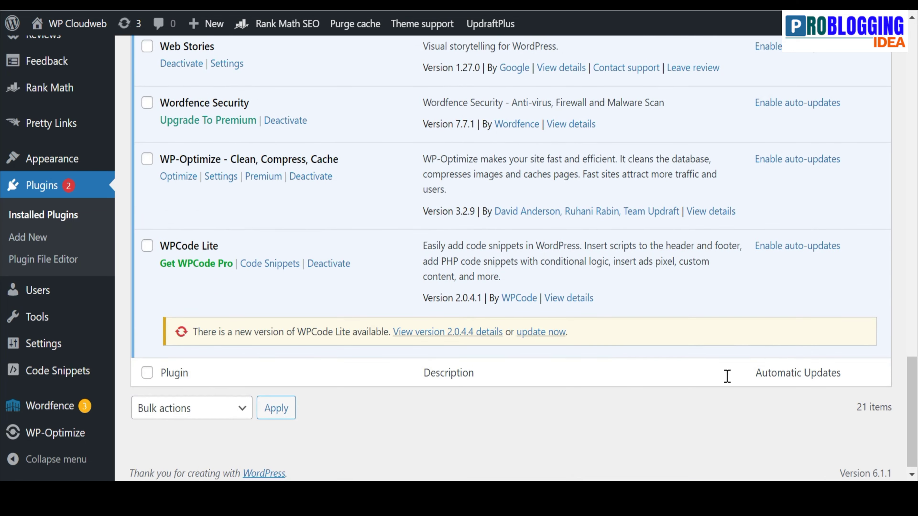
{"action": "left_click", "coordinate": [543, 333]}
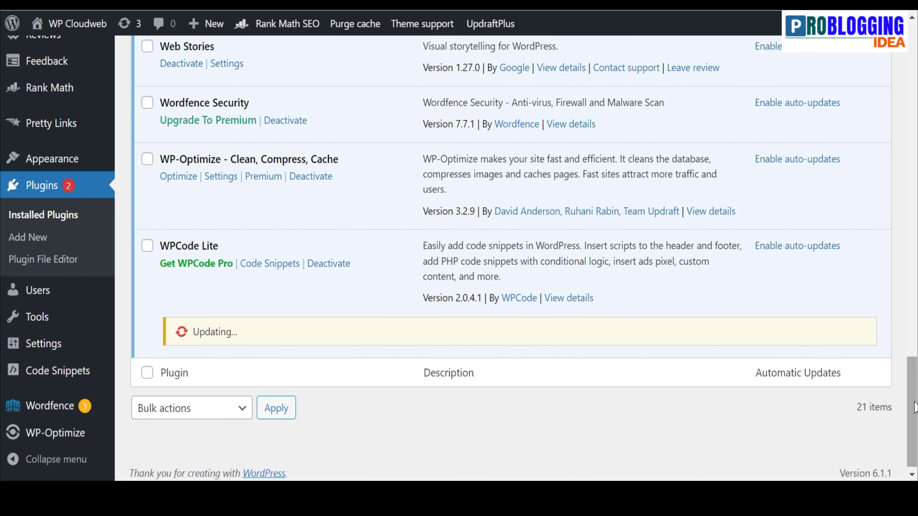
{"action": "left_click_drag", "start_coordinate": [914, 387], "coordinate": [917, 356]}
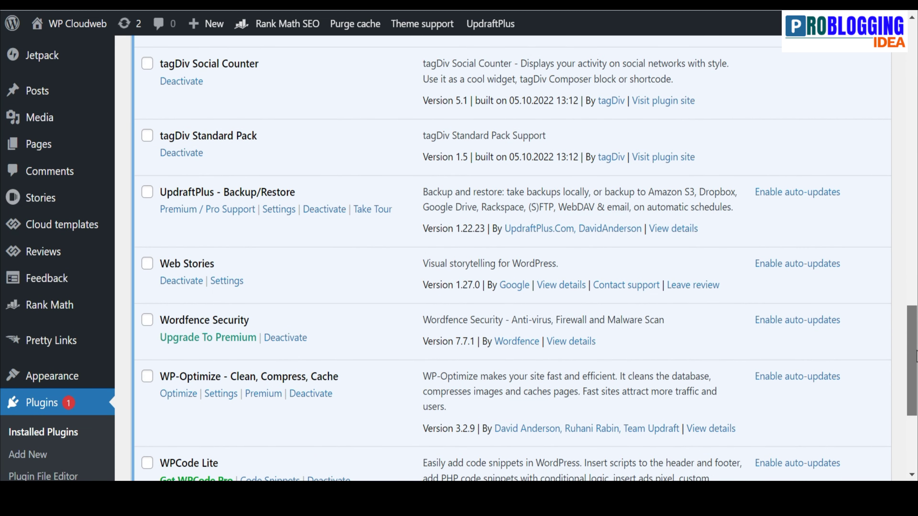
{"action": "left_click_drag", "start_coordinate": [916, 357], "coordinate": [917, 411]}
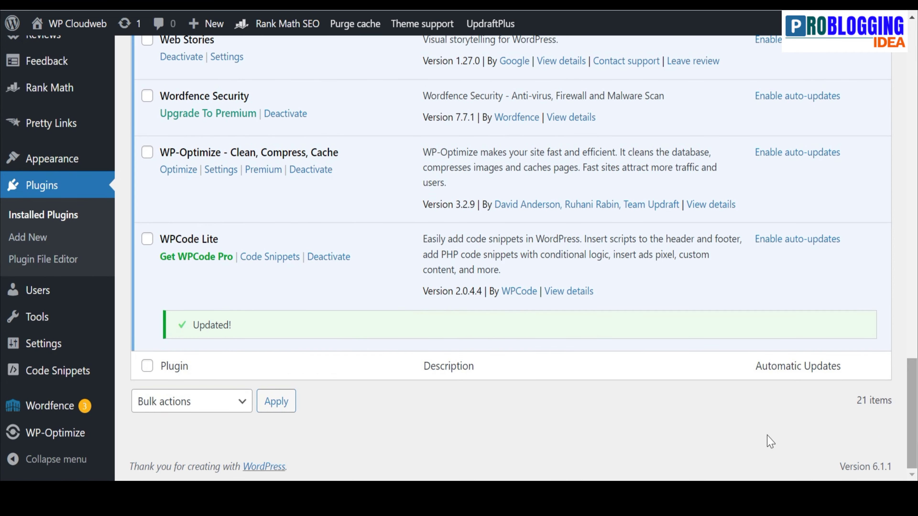
Step: Return to the Wordfence Scan page, run a new scan and check its results
{"action": "mouse_move", "coordinate": [58, 405]}
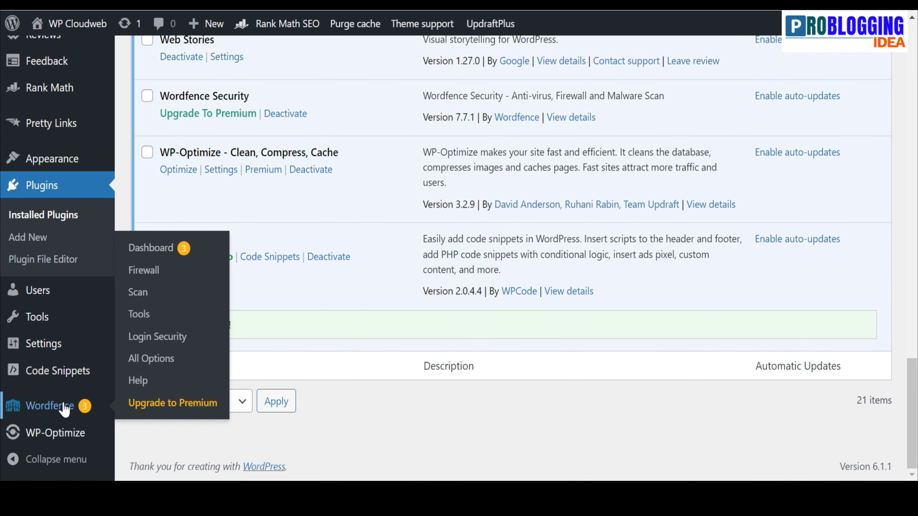
{"action": "left_click", "coordinate": [142, 302]}
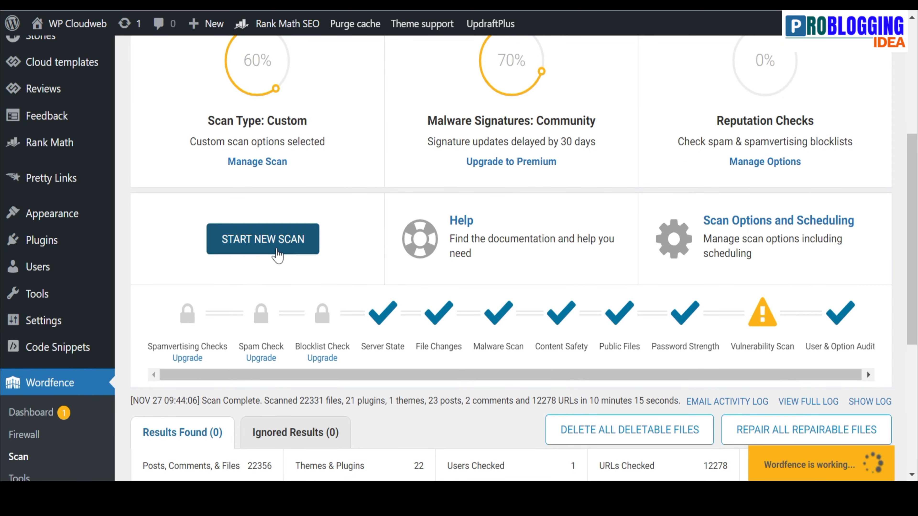
{"action": "left_click", "coordinate": [266, 252]}
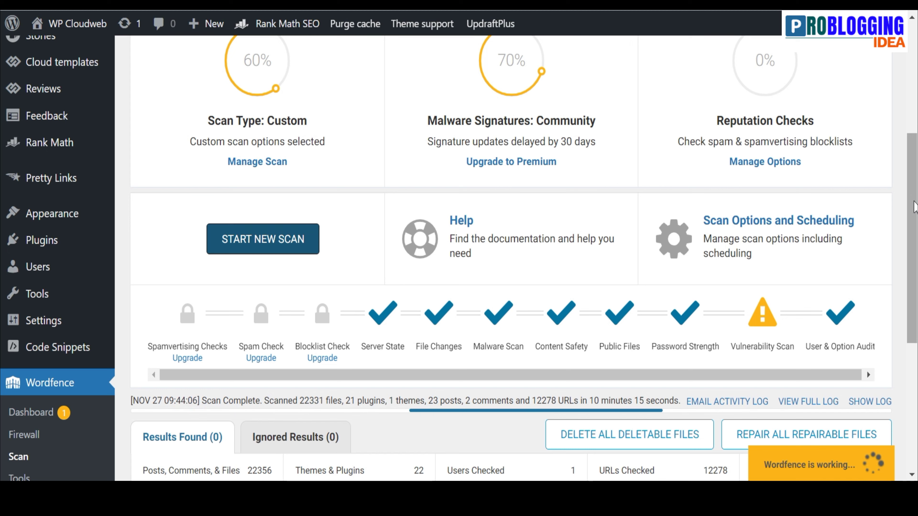
{"action": "left_click_drag", "start_coordinate": [915, 207], "coordinate": [915, 250]}
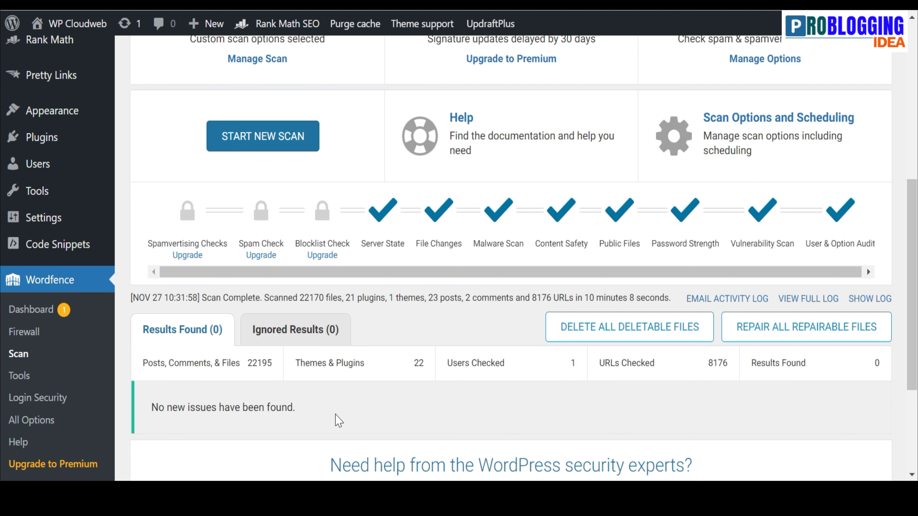
Step: Open the Wordfence Tools page and examine the blocked requests logged under Live Traffic
{"action": "left_click", "coordinate": [21, 378]}
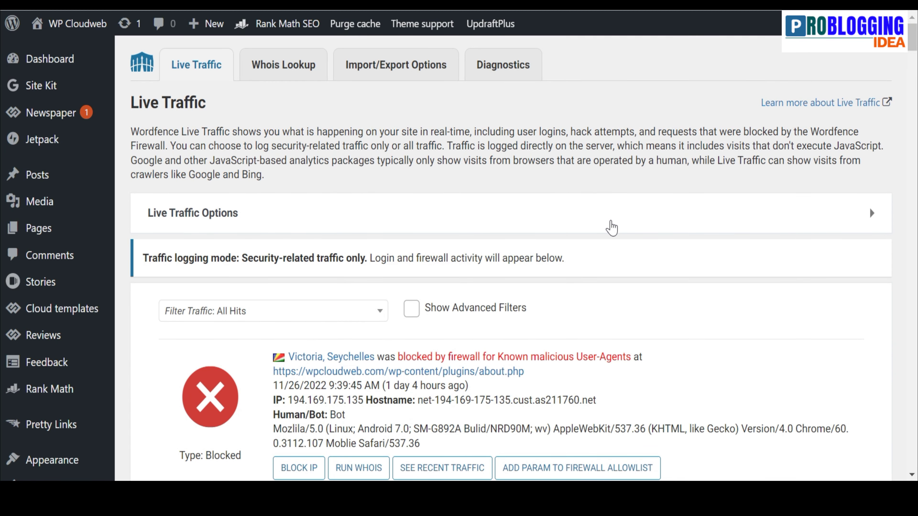
{"action": "scroll", "coordinate": [611, 228], "scroll_direction": "down", "scroll_amount": 1}
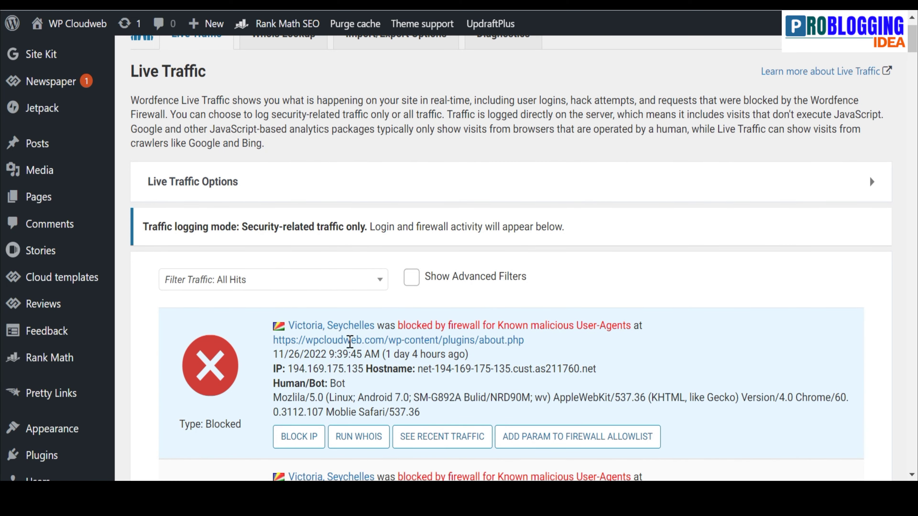
{"action": "scroll", "coordinate": [721, 235], "scroll_direction": "down", "scroll_amount": 20}
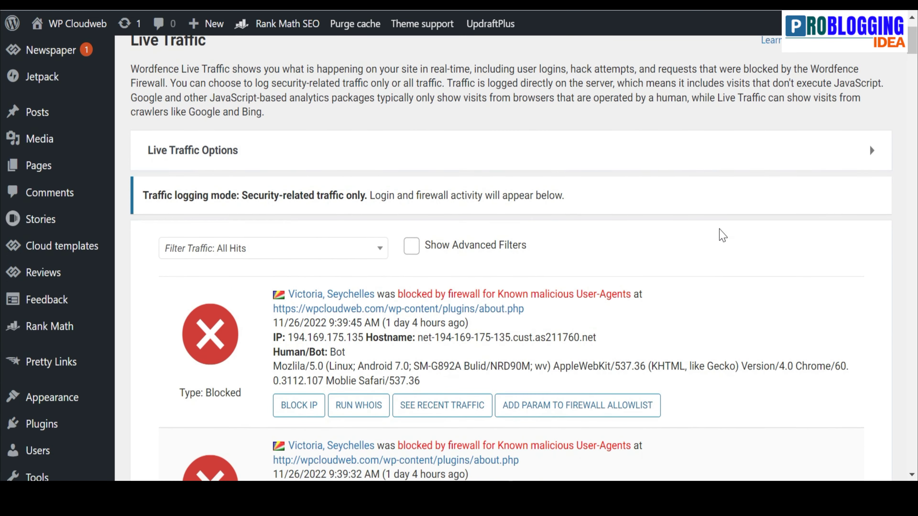
{"action": "scroll", "coordinate": [721, 235], "scroll_direction": "down", "scroll_amount": 5}
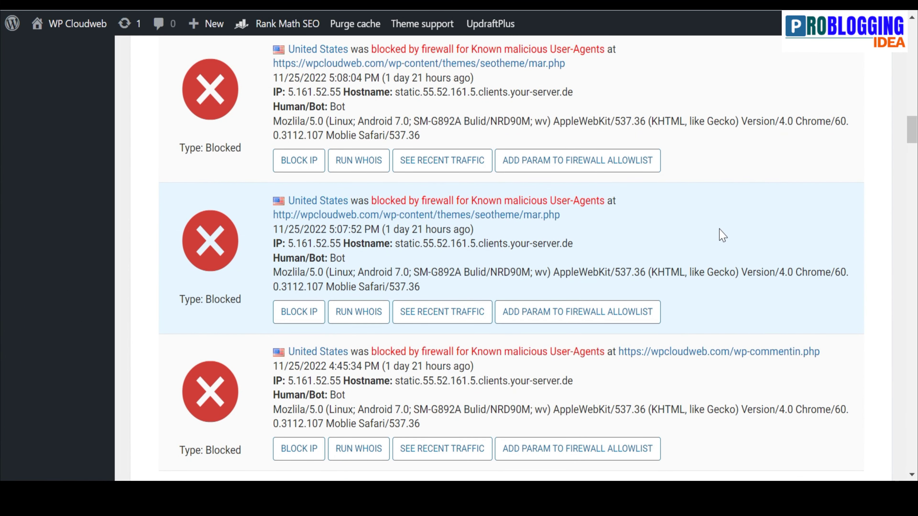
{"action": "scroll", "coordinate": [721, 235], "scroll_direction": "up", "scroll_amount": 10}
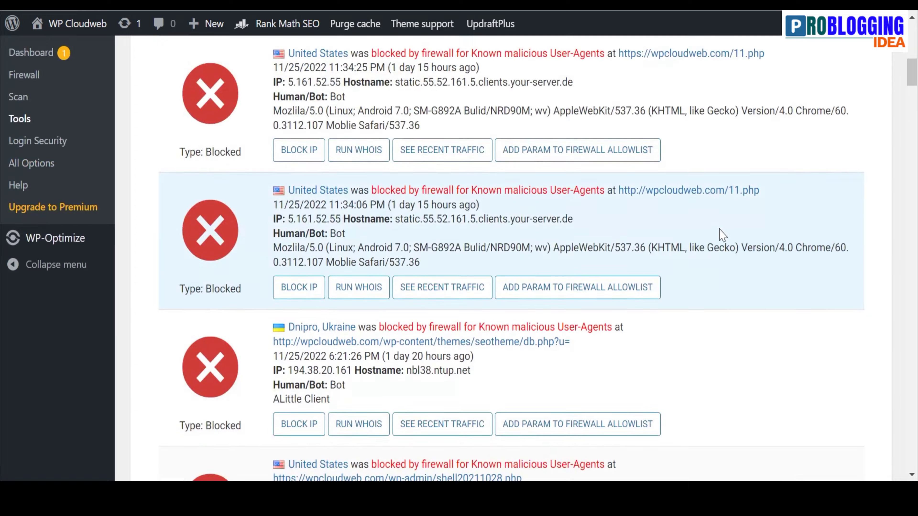
{"action": "scroll", "coordinate": [721, 235], "scroll_direction": "up", "scroll_amount": 15}
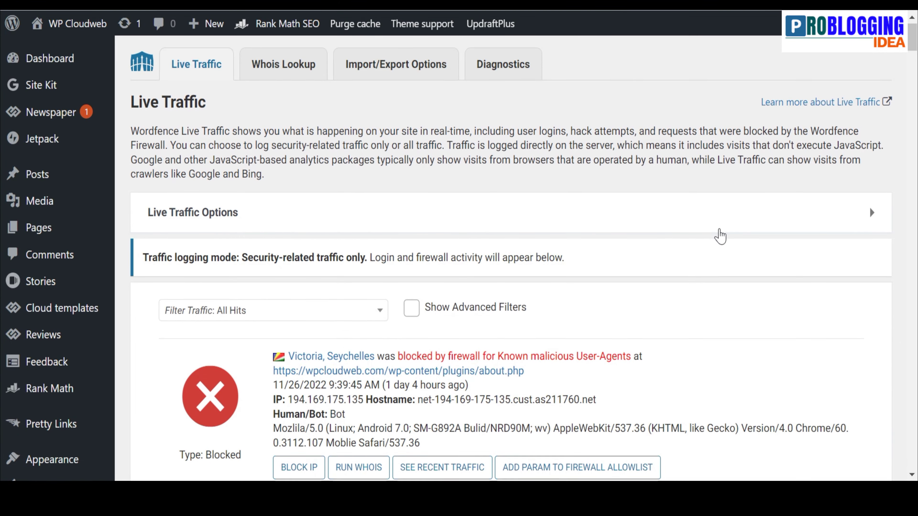
{"action": "scroll", "coordinate": [721, 236], "scroll_direction": "down", "scroll_amount": 8}
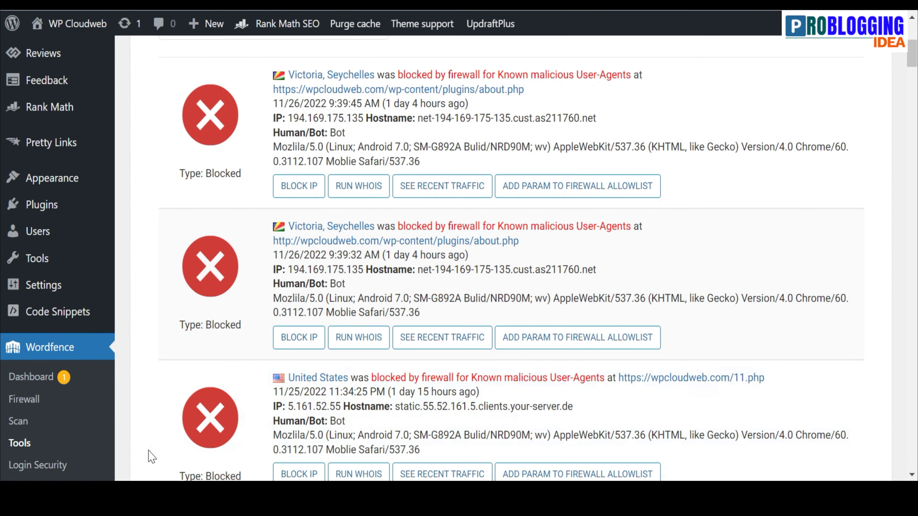
Step: Open the Wordfence dashboard
{"action": "left_click", "coordinate": [42, 378]}
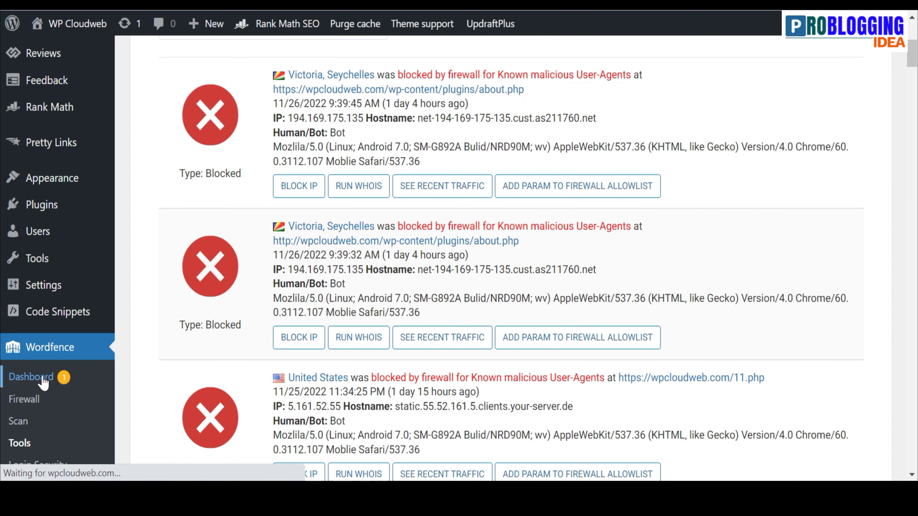